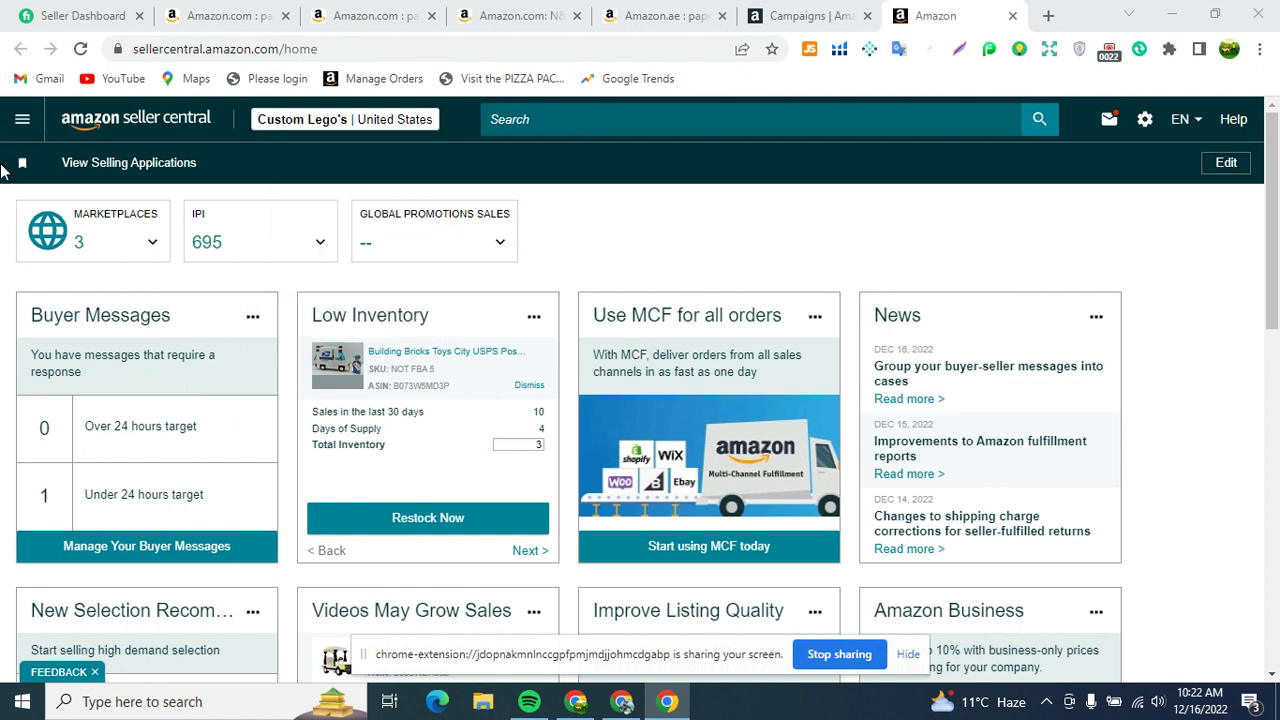
# - Open the advertising Campaign Manager for the seller account
pyautogui.click(22, 119)
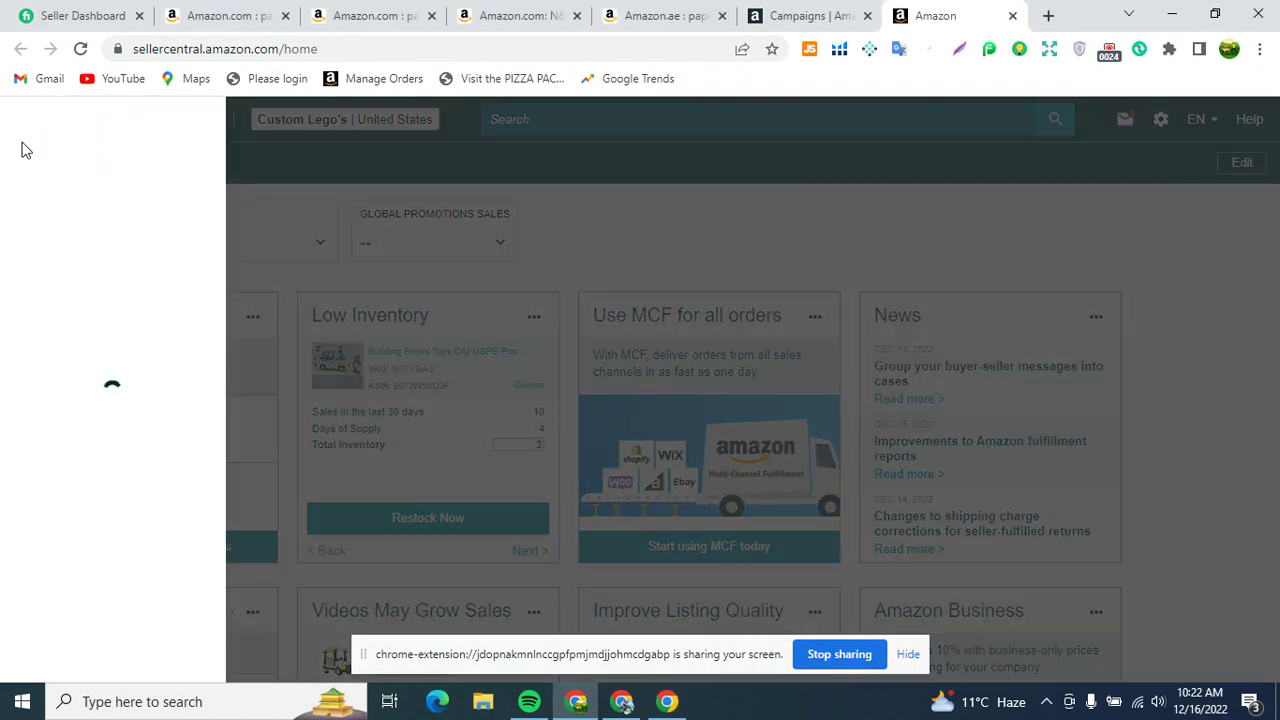
pyautogui.moveTo(75, 270)
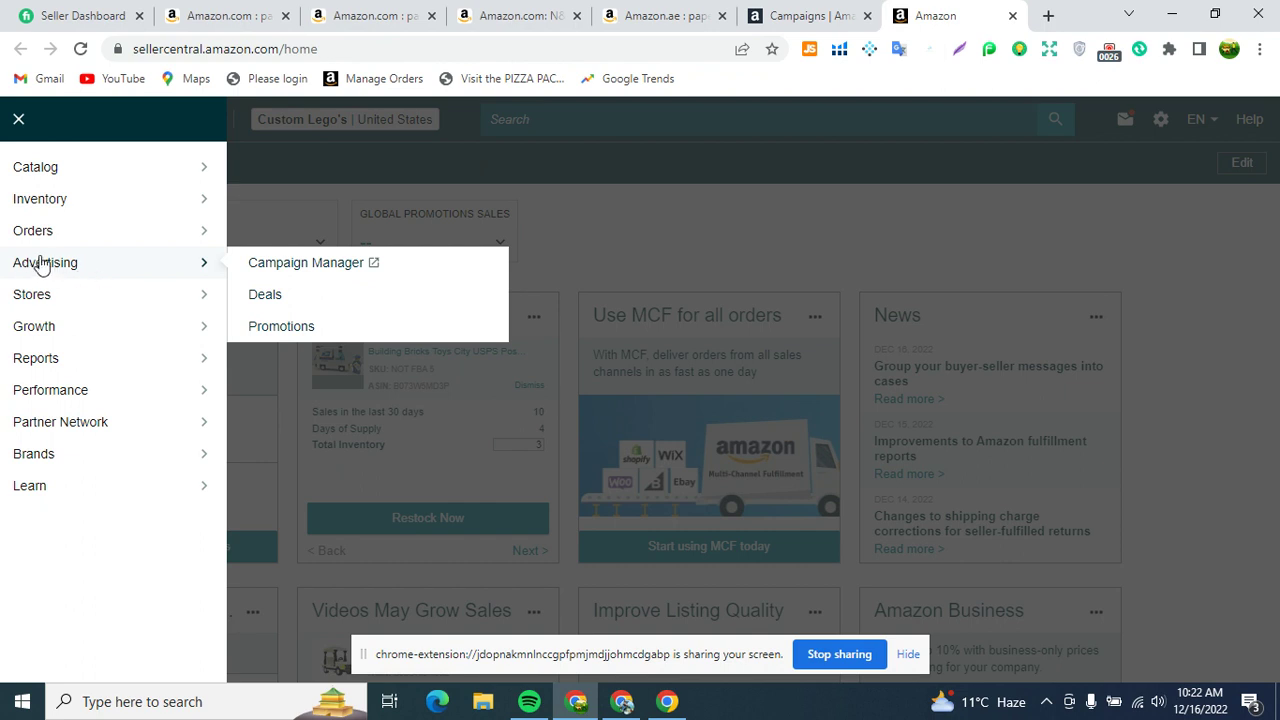
pyautogui.click(322, 268)
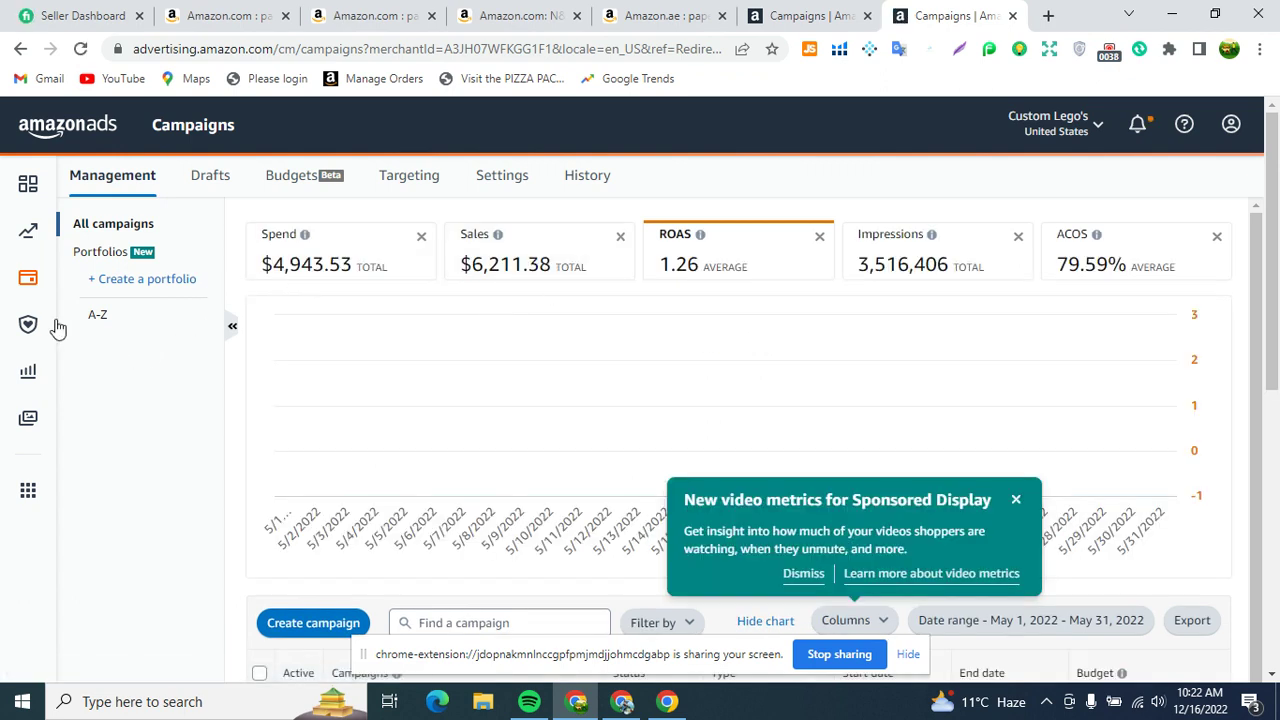
# - Start a new report from the sponsored ads reports and open its report period for editing
pyautogui.click(29, 376)
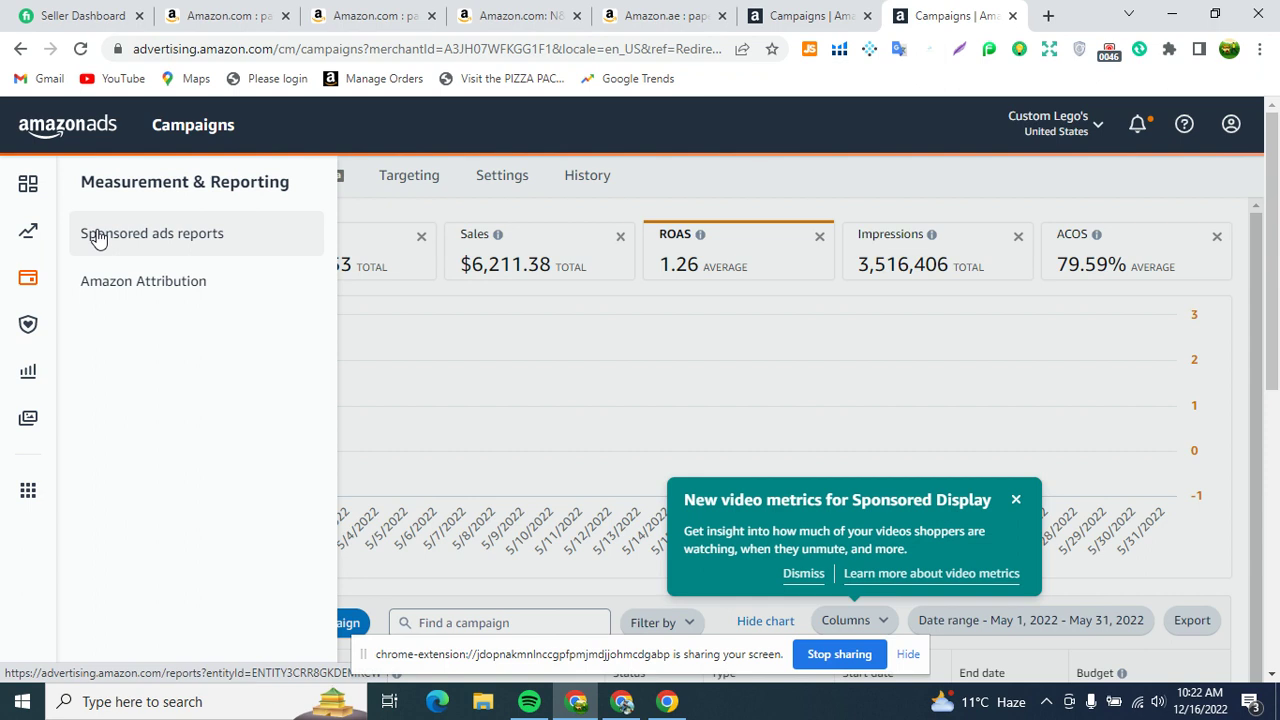
pyautogui.click(184, 248)
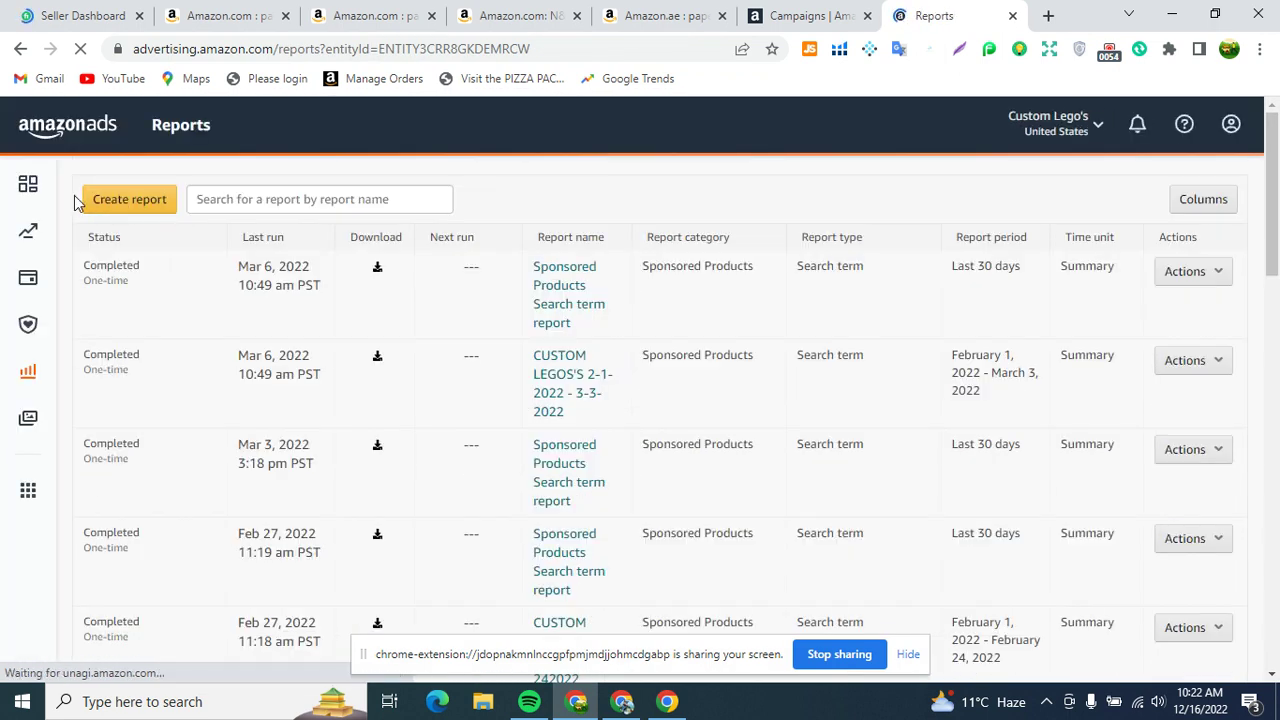
pyautogui.click(120, 202)
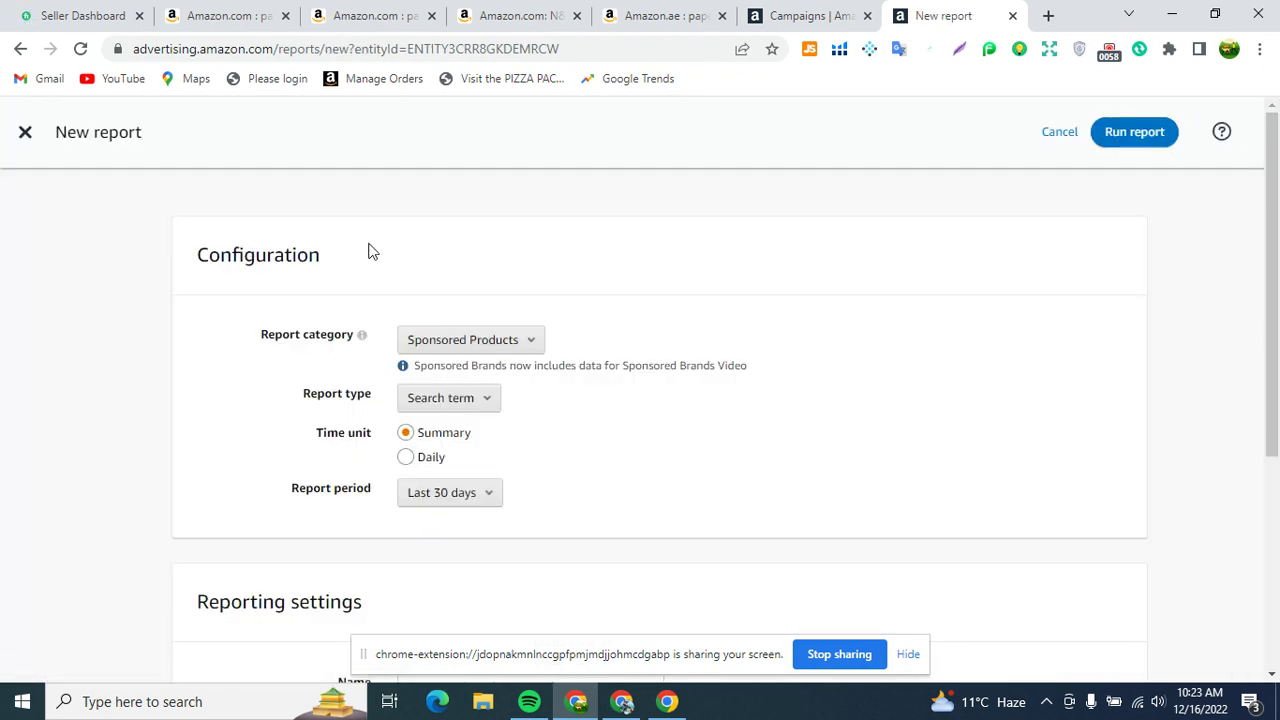
pyautogui.scroll(-1, 470, 400)
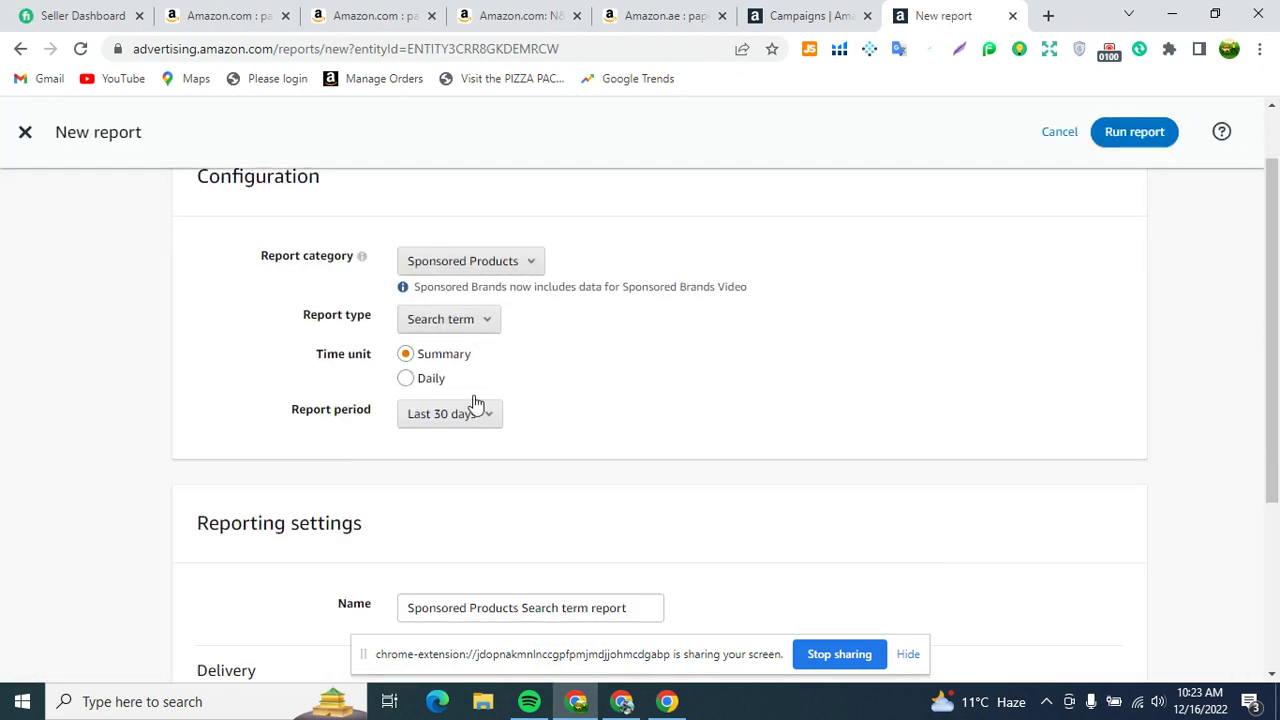
pyautogui.scroll(-1, 476, 403)
pyautogui.click(460, 305)
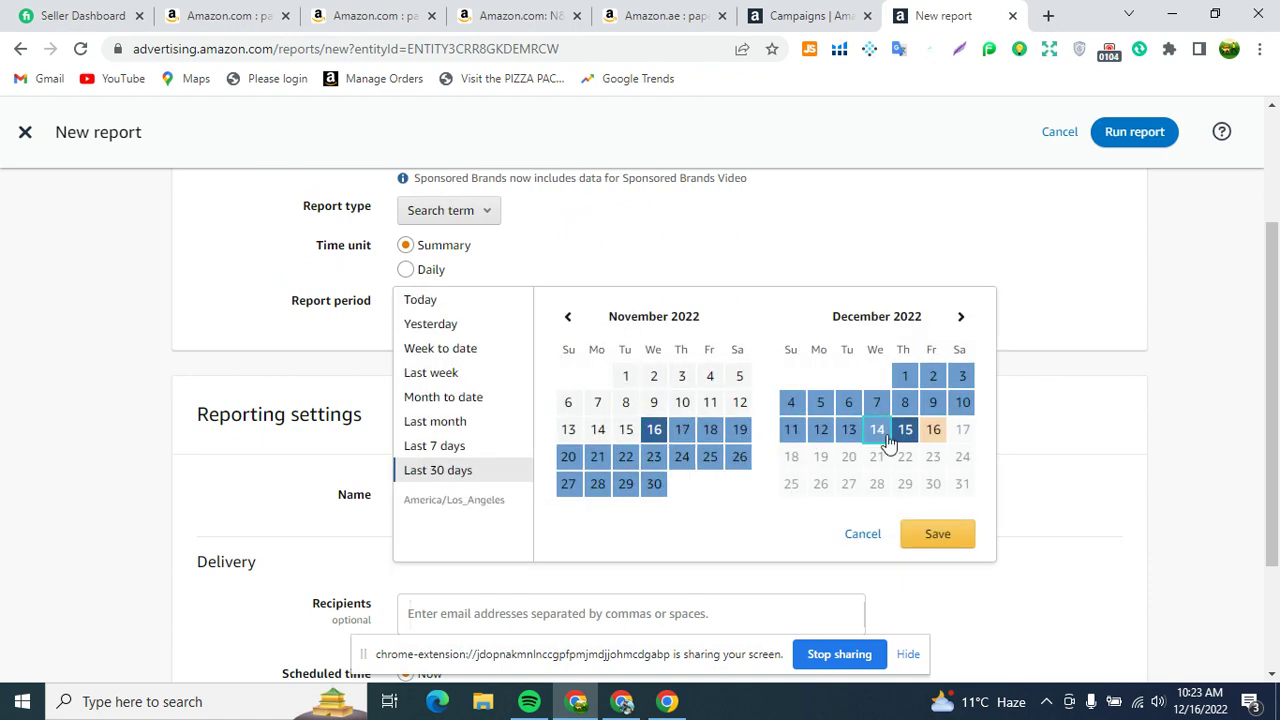
# - Try report periods of December 1–15, November 16 – December 16 and December 1–10, 2022
pyautogui.click(905, 377)
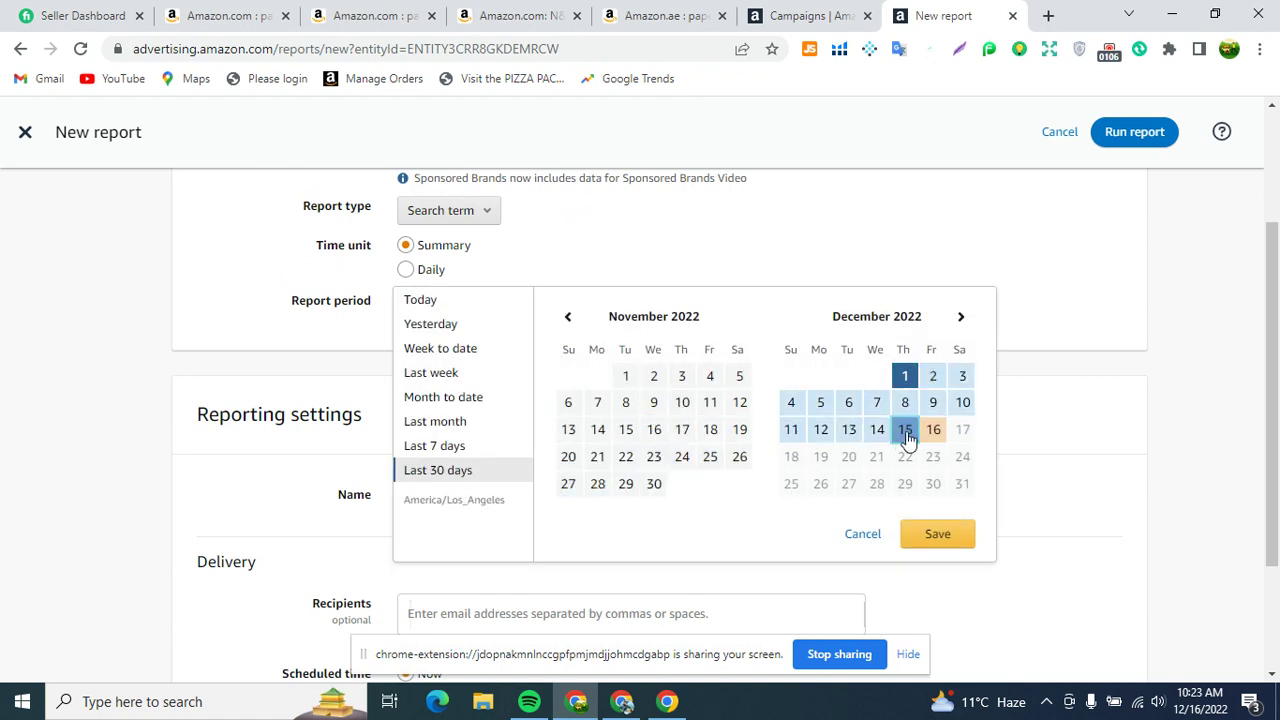
pyautogui.click(905, 429)
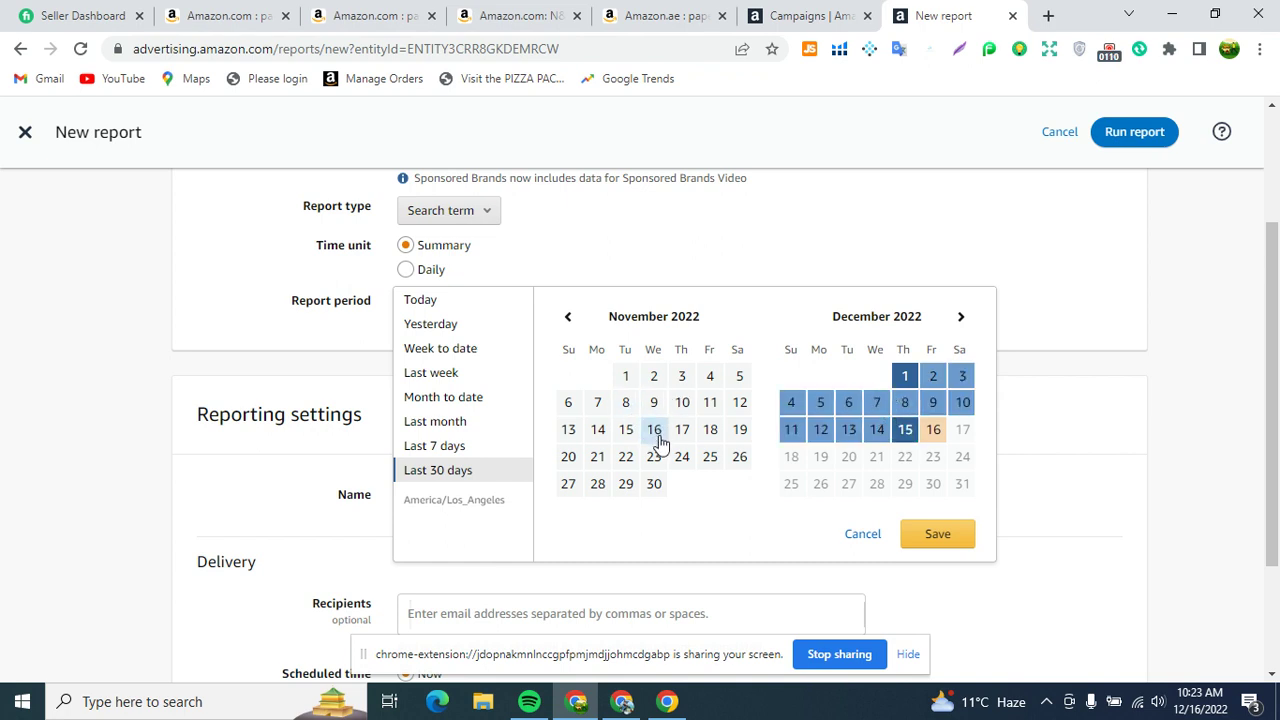
pyautogui.click(659, 441)
pyautogui.click(932, 432)
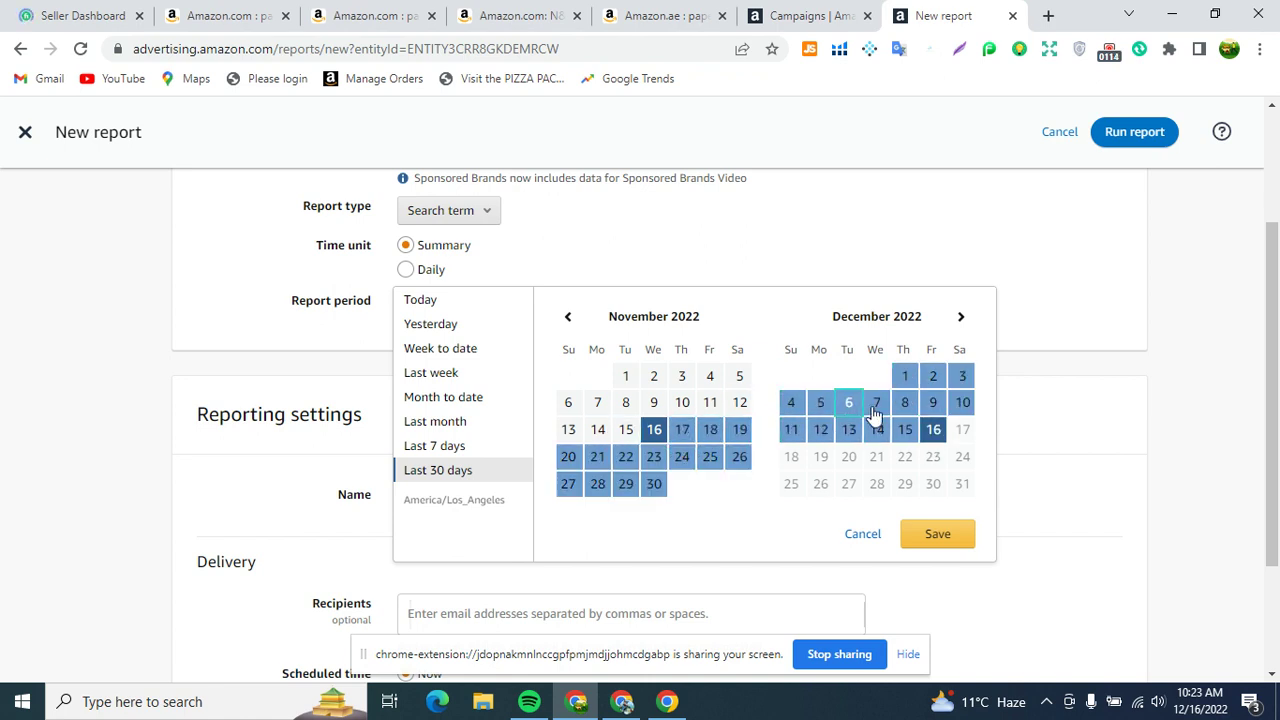
pyautogui.click(904, 376)
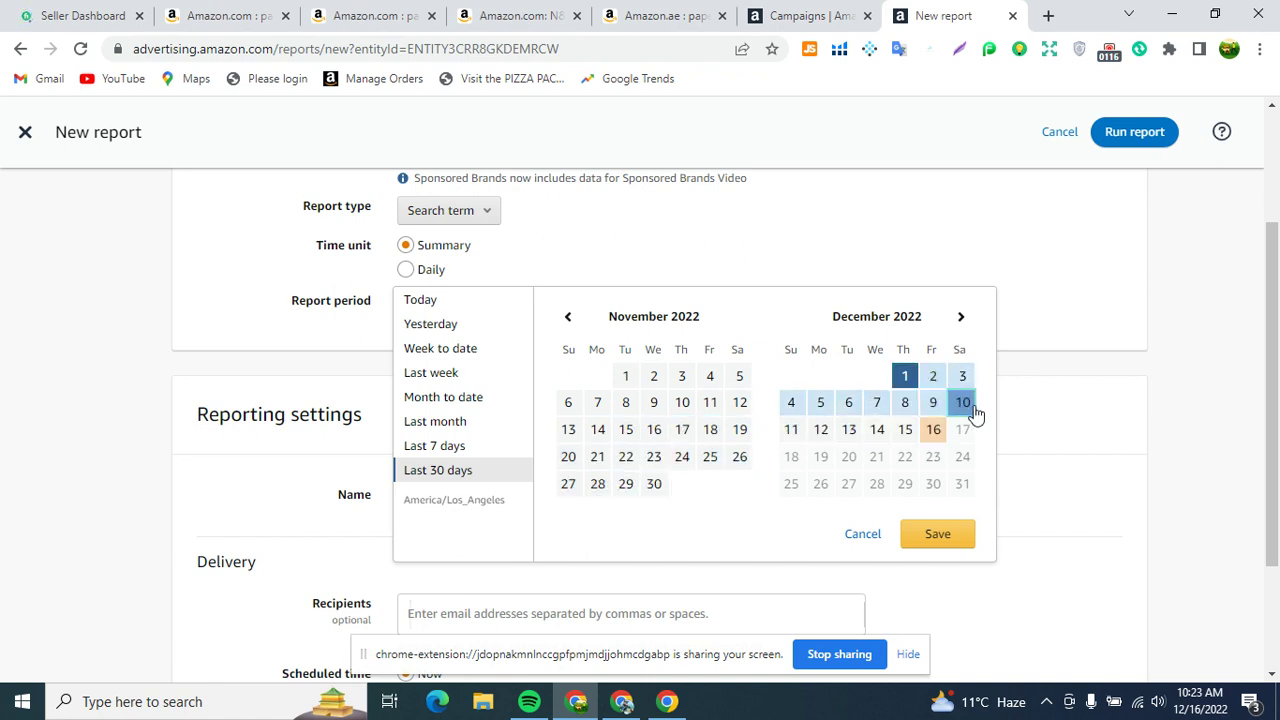
pyautogui.click(972, 408)
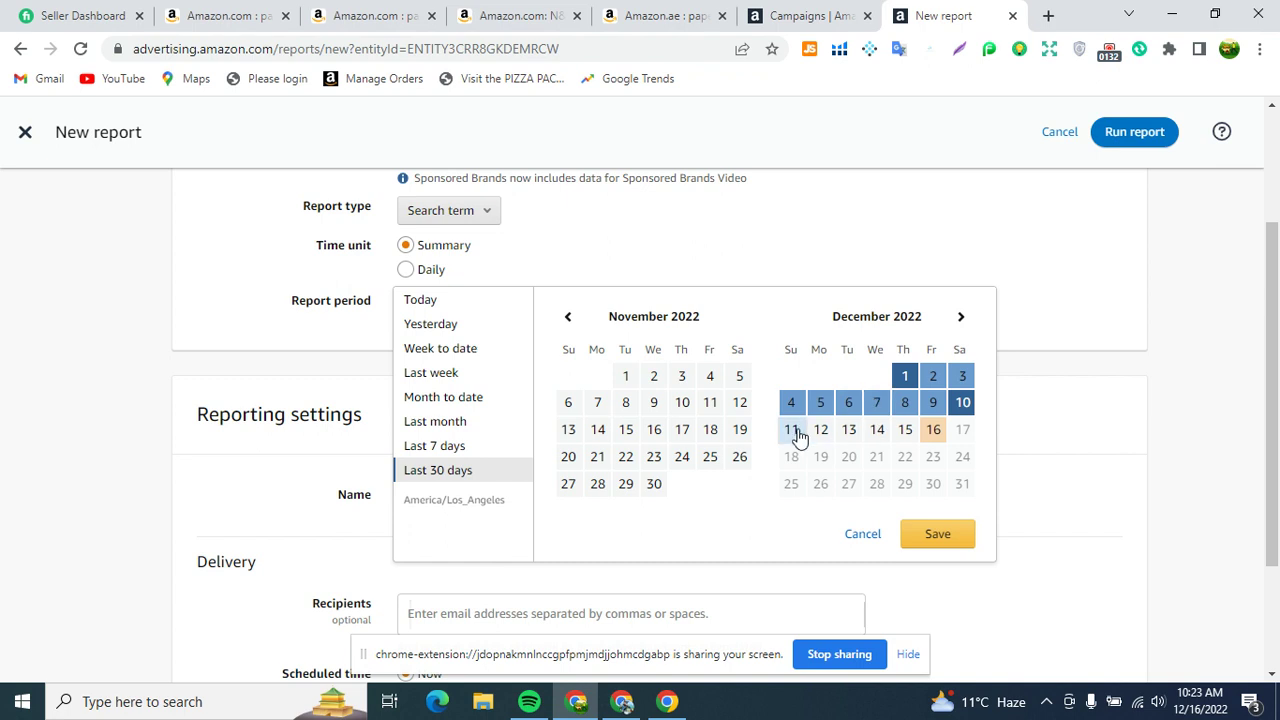
# - Set the report period to November 16 – December 16, 2022, and run the Sponsored Products search term report
pyautogui.click(652, 432)
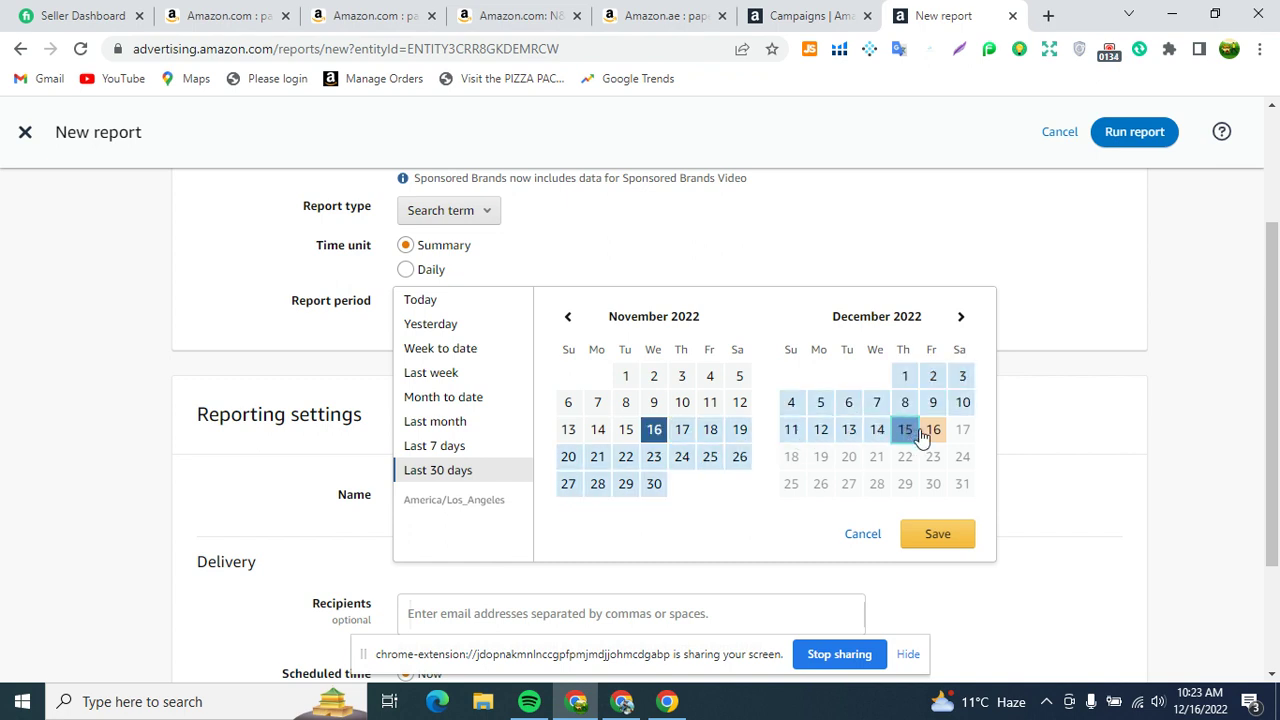
pyautogui.click(932, 430)
pyautogui.click(947, 537)
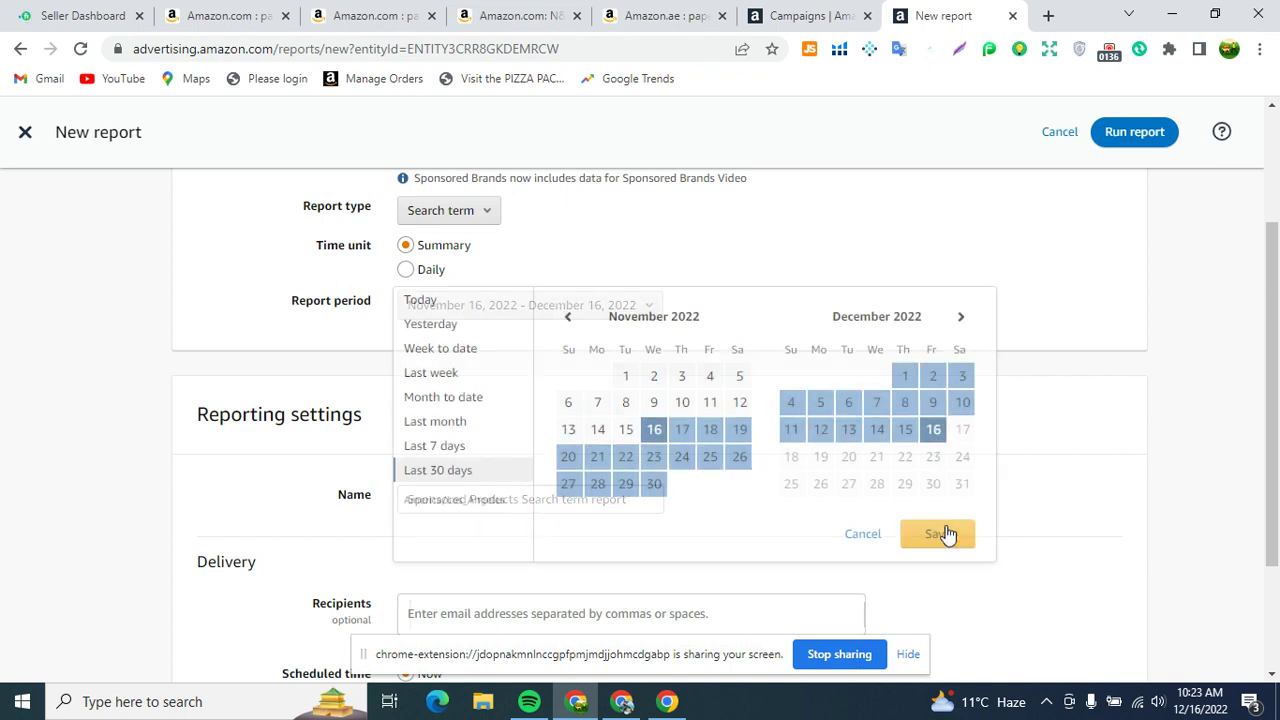
pyautogui.scroll(-2, 920, 380)
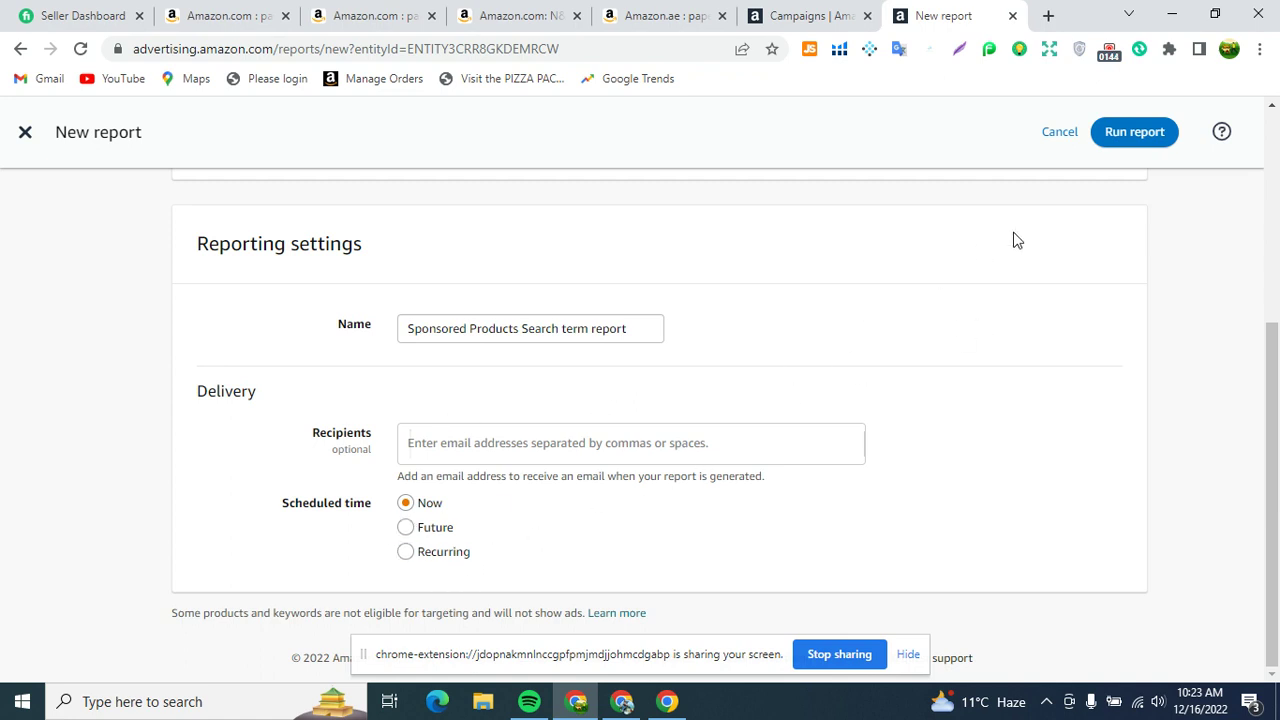
pyautogui.click(1128, 140)
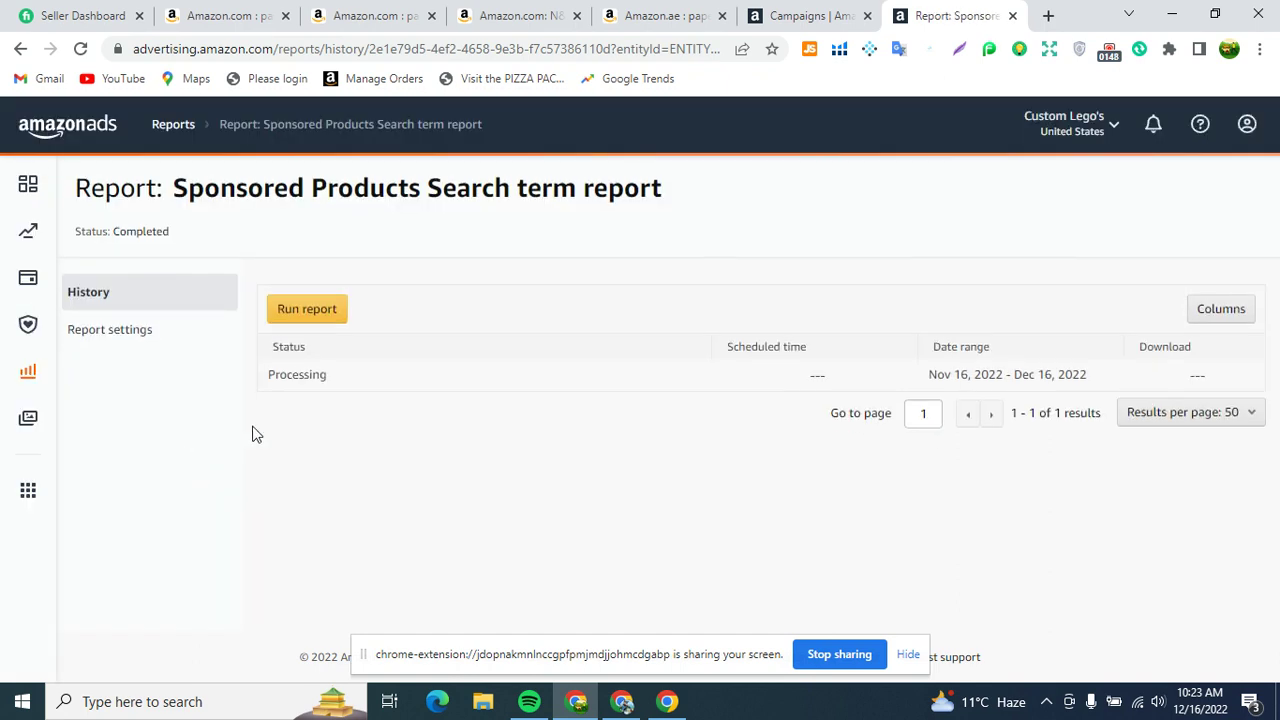
# - Keep reloading the report's history page to check its status until processing finishes
pyautogui.moveTo(268, 376); pyautogui.dragTo(340, 386)
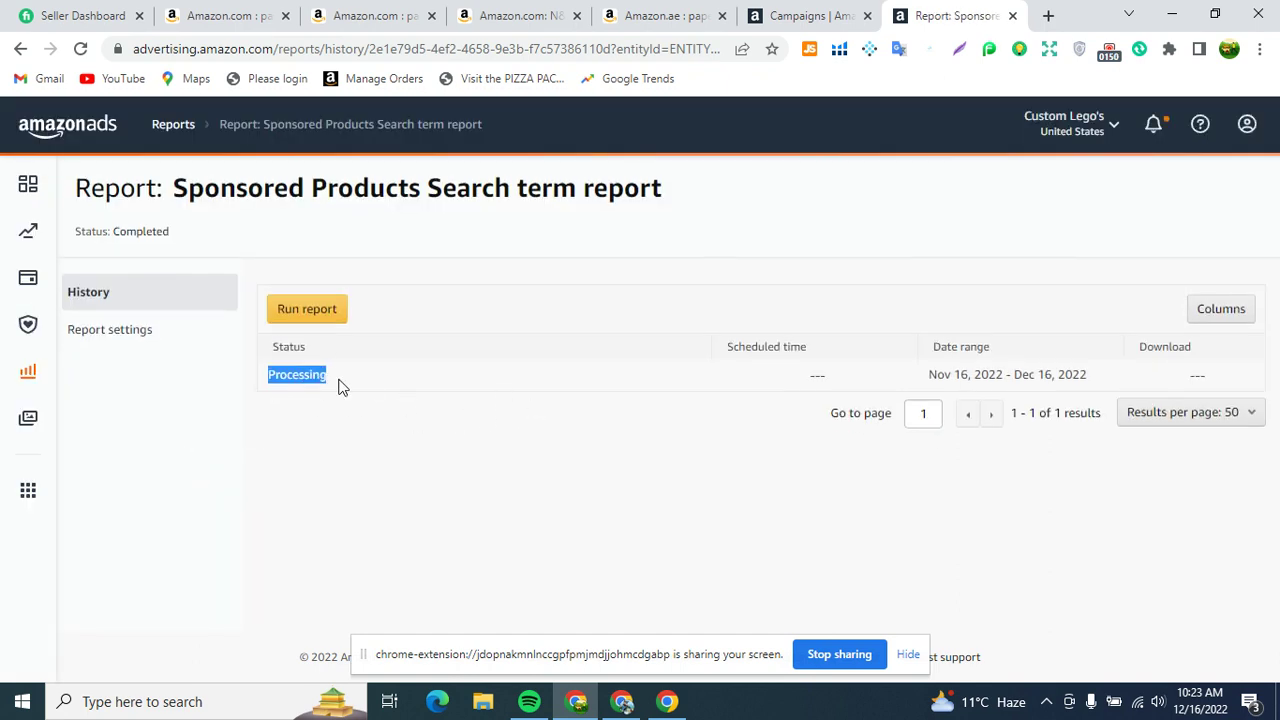
pyautogui.click(77, 48)
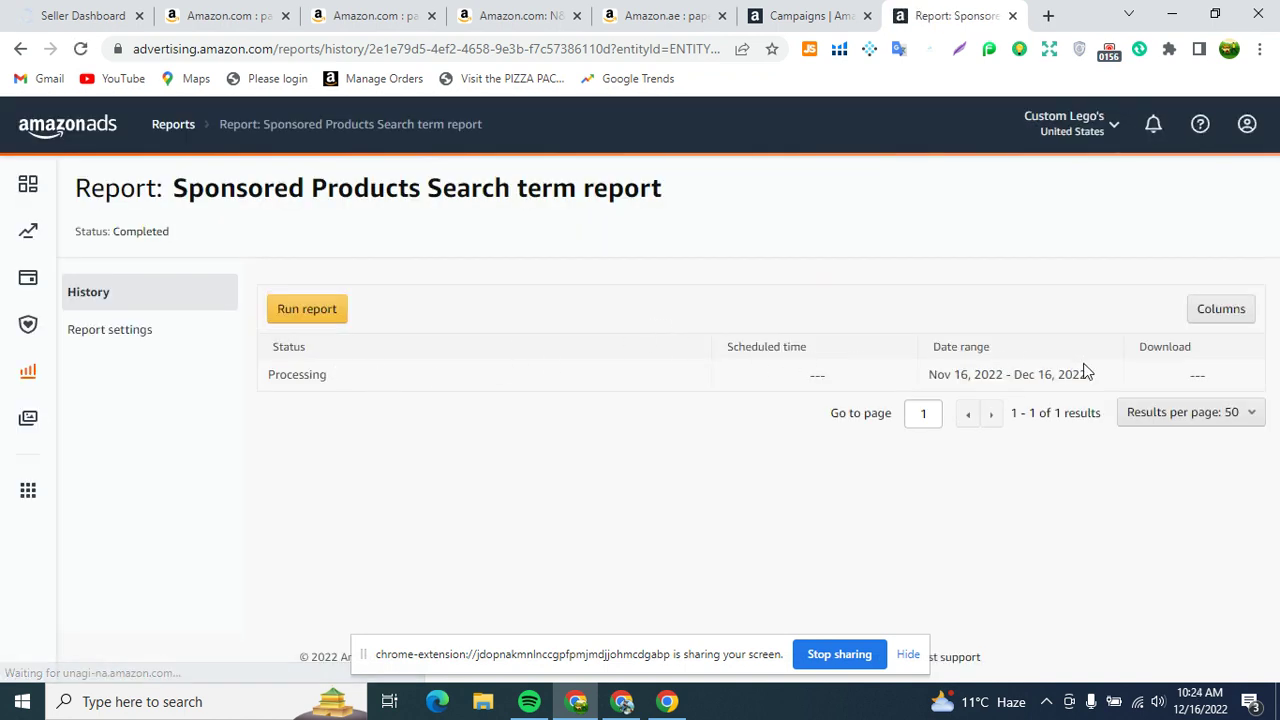
pyautogui.click(80, 49)
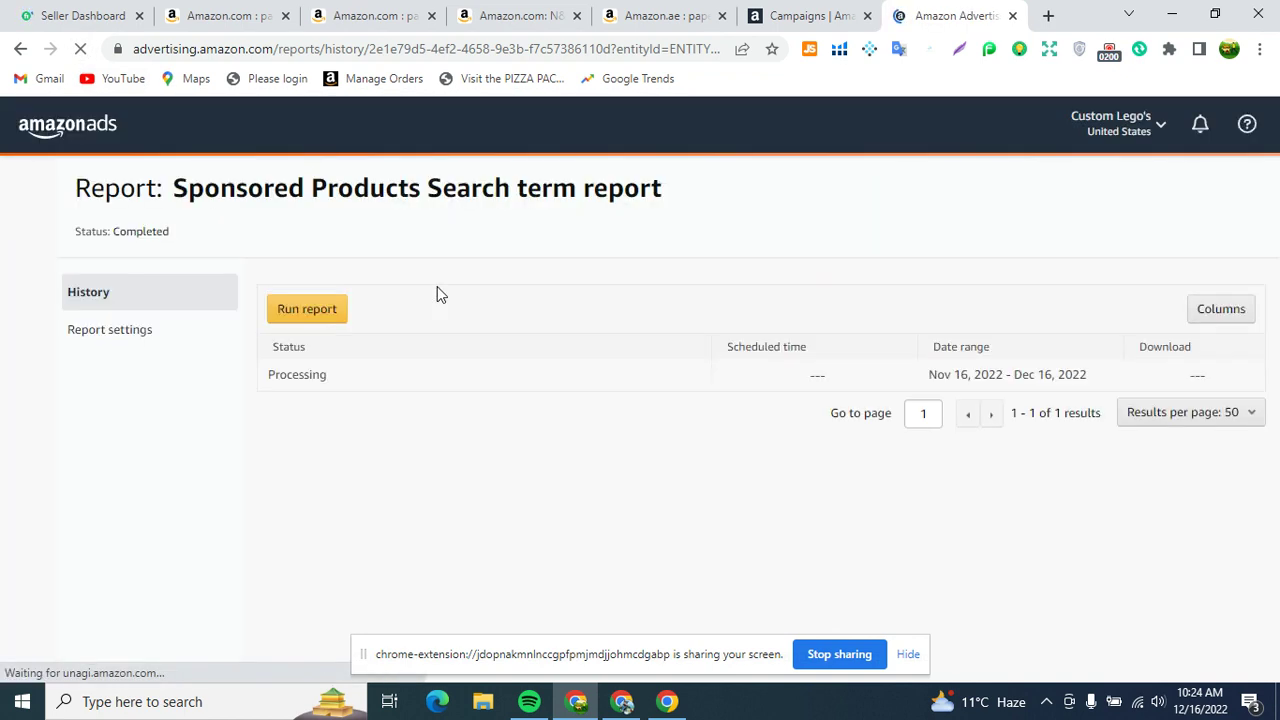
pyautogui.click(80, 49)
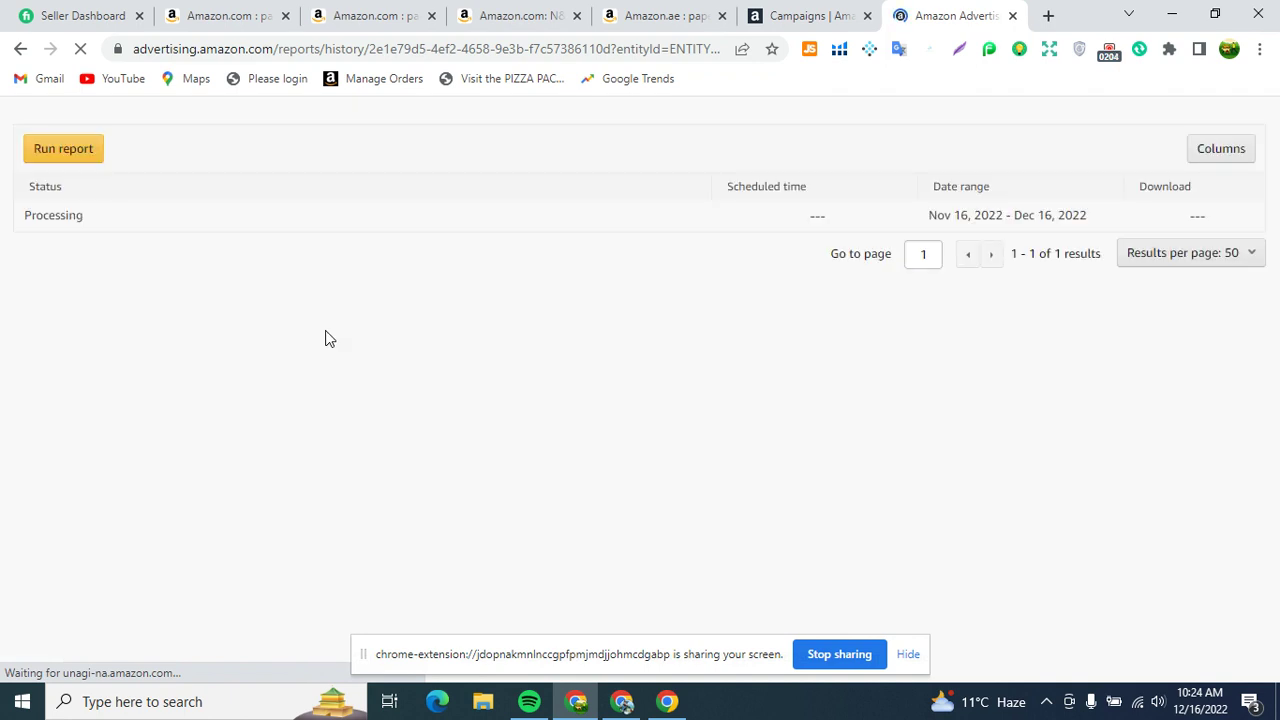
pyautogui.click(80, 49)
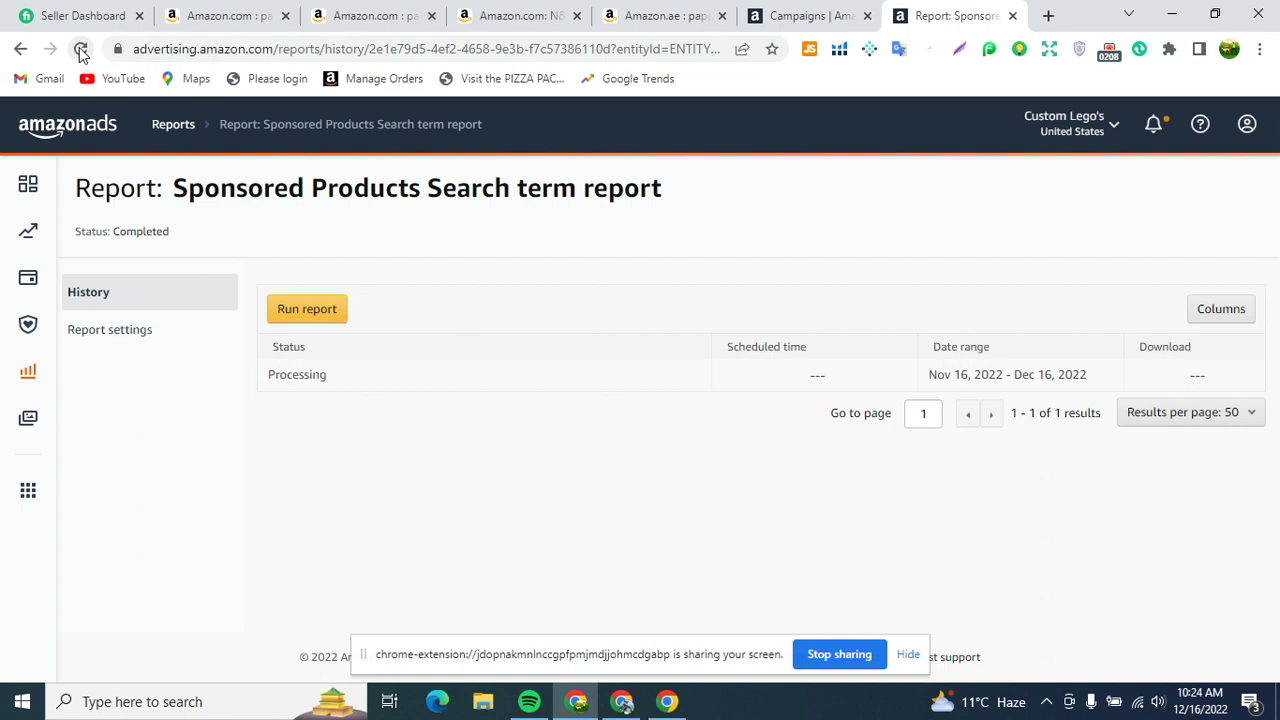
pyautogui.click(80, 50)
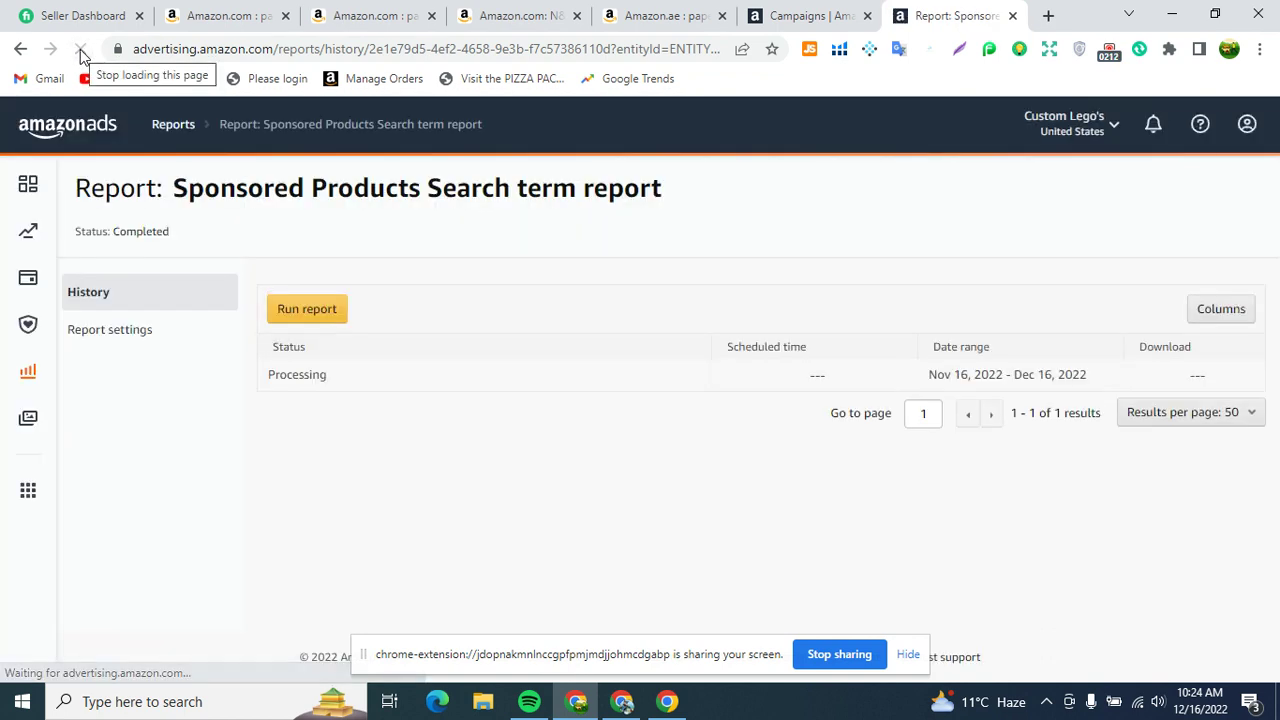
pyautogui.click(81, 50)
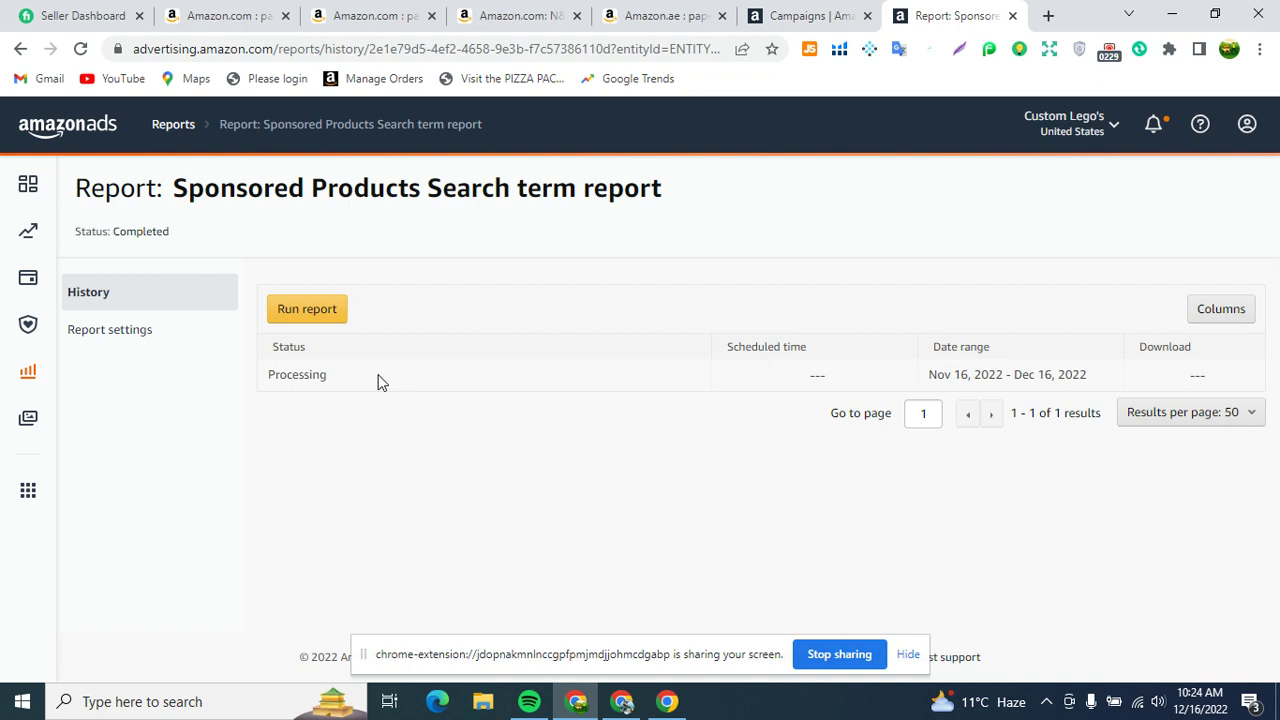
pyautogui.click(80, 48)
pyautogui.click(80, 48)
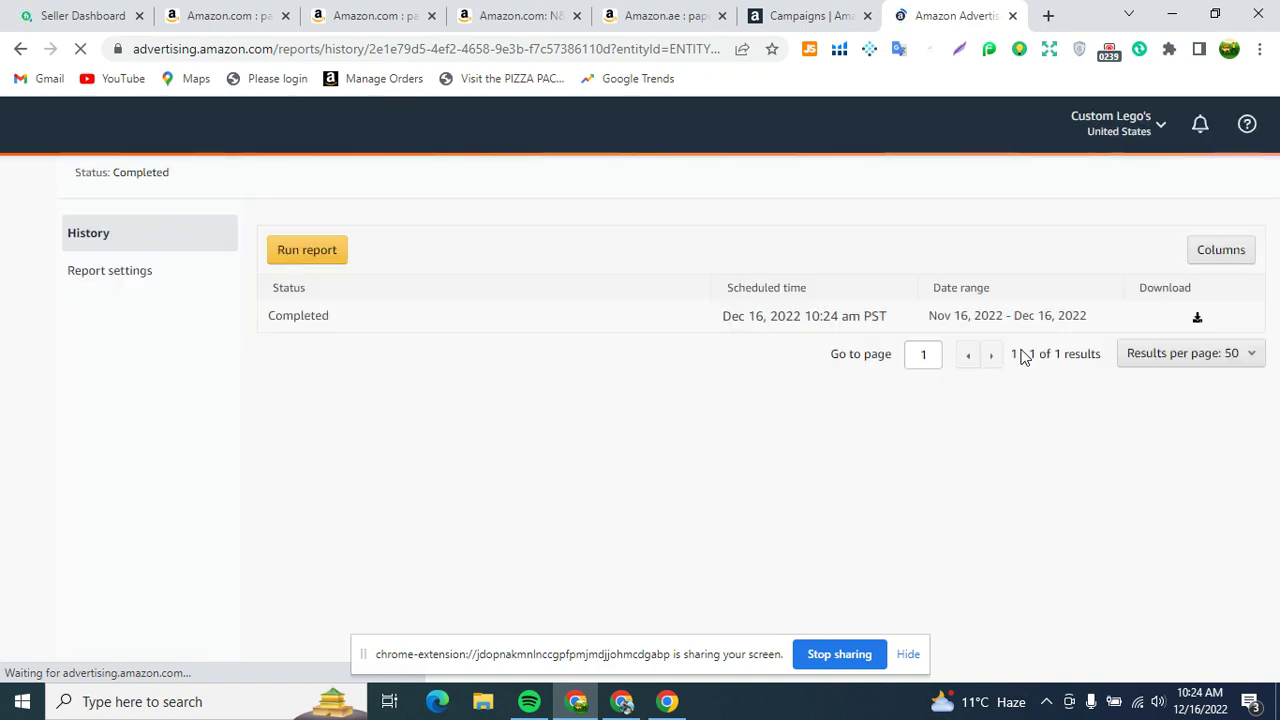
pyautogui.moveTo(268, 376); pyautogui.dragTo(330, 378)
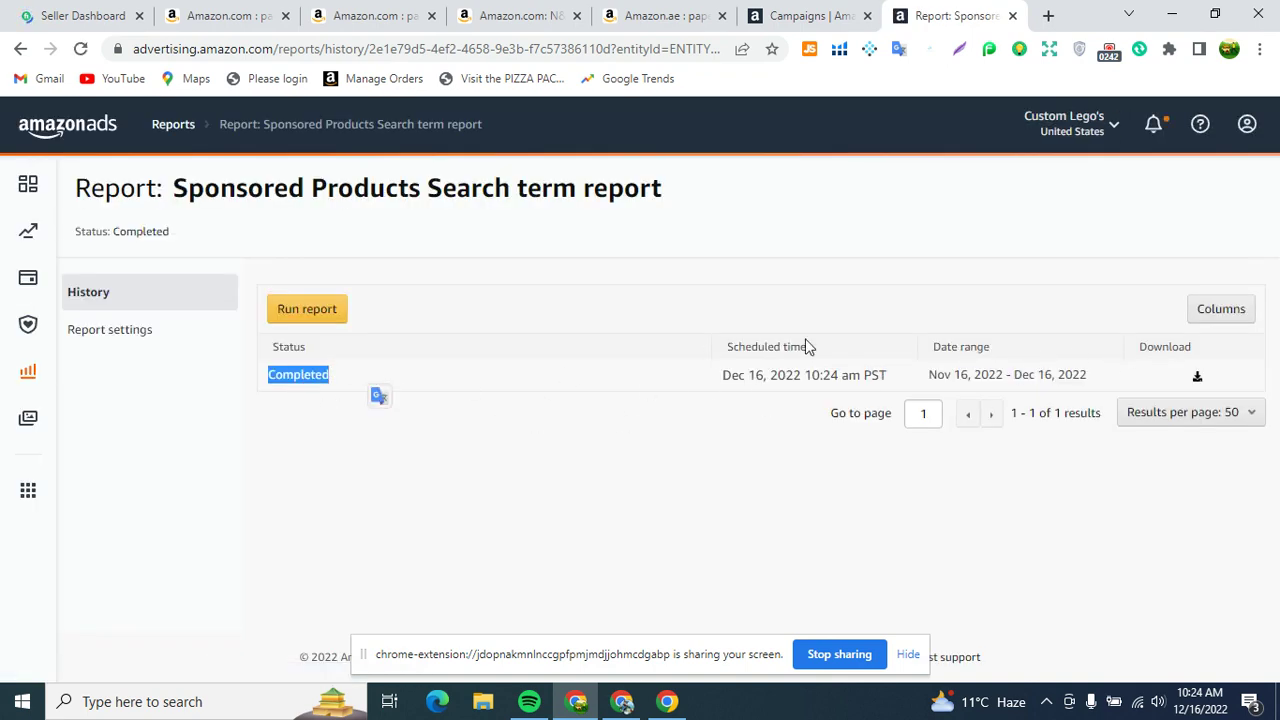
# - Download the finished report and open it in Excel, keeping the recovered files and dismissing the activation notice
pyautogui.click(1197, 380)
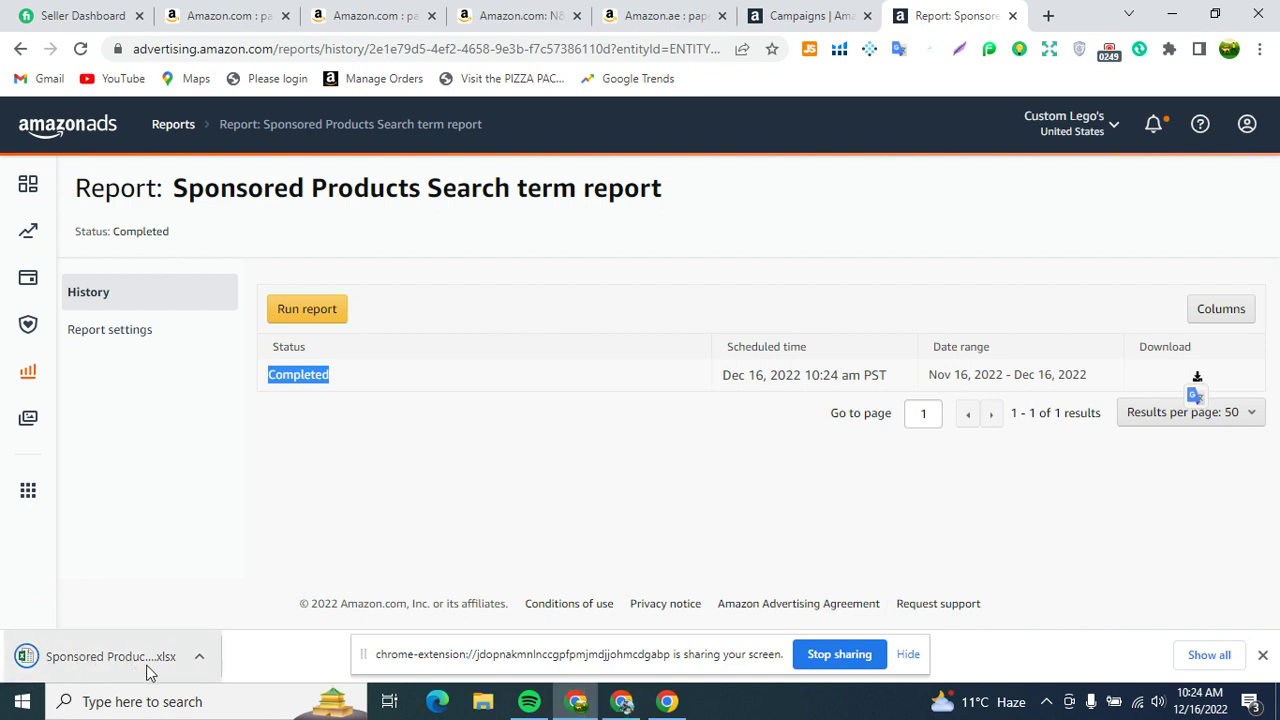
pyautogui.click(160, 670)
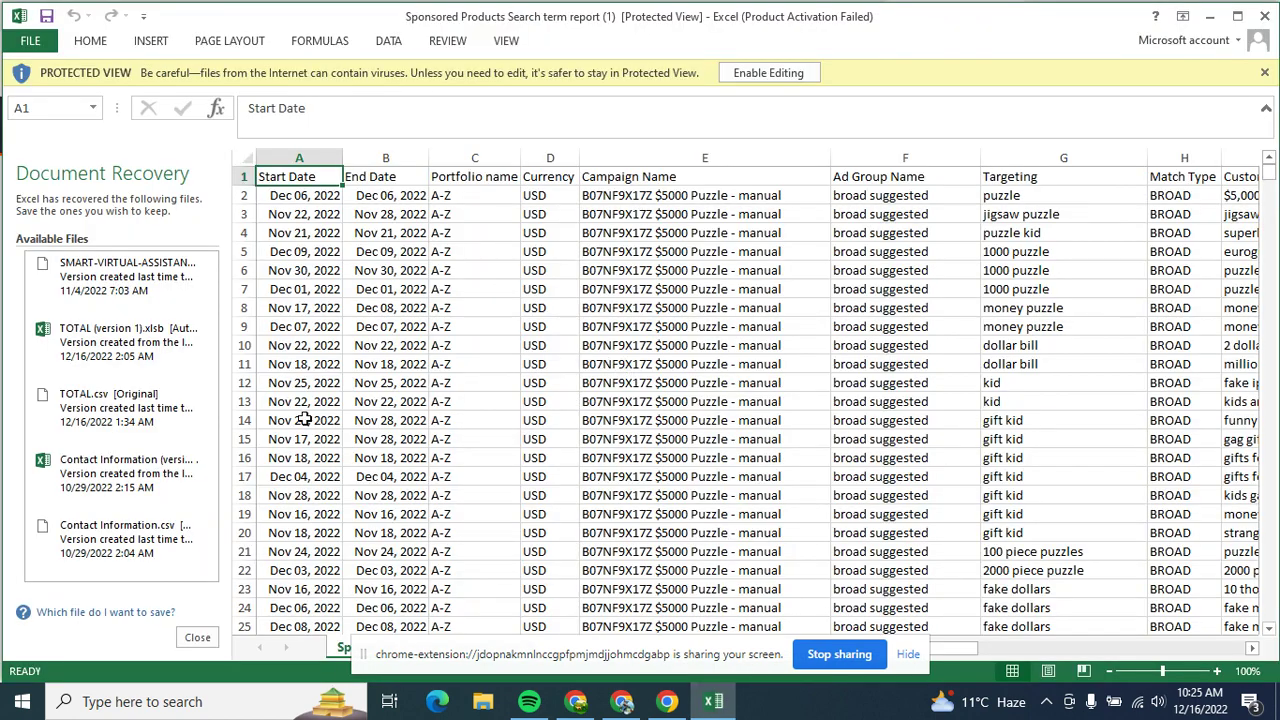
pyautogui.click(196, 638)
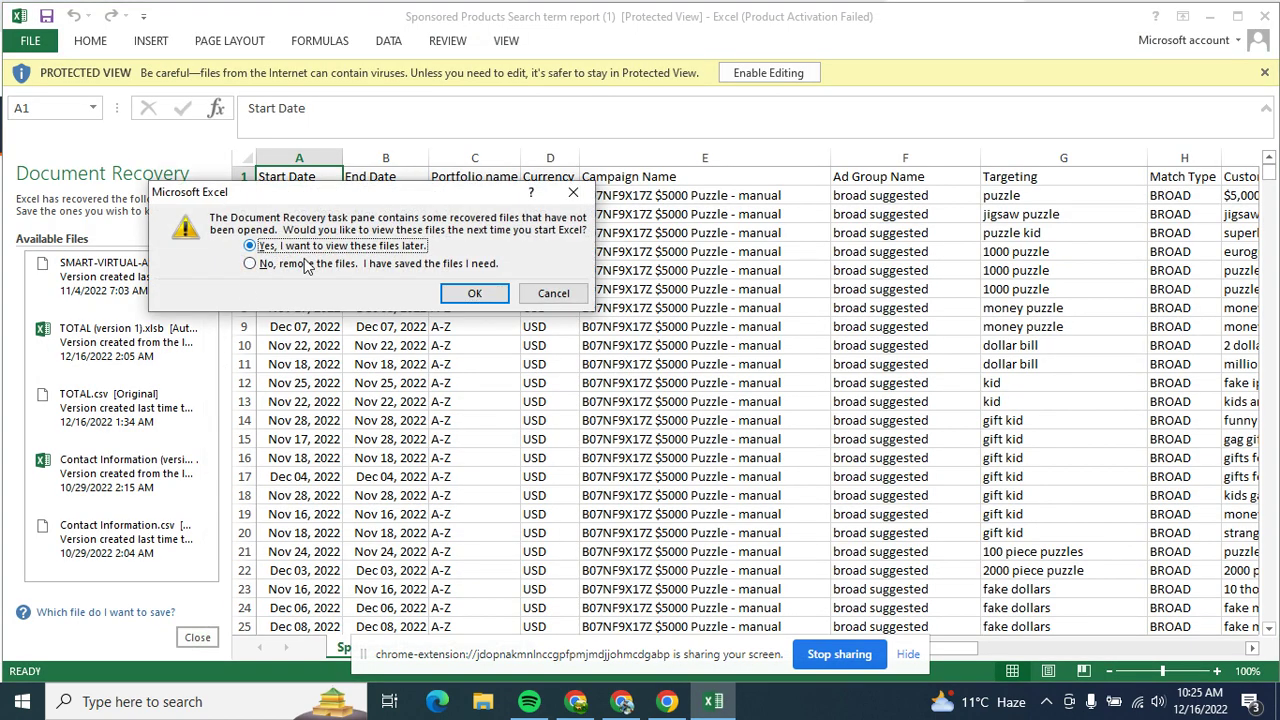
pyautogui.click(472, 294)
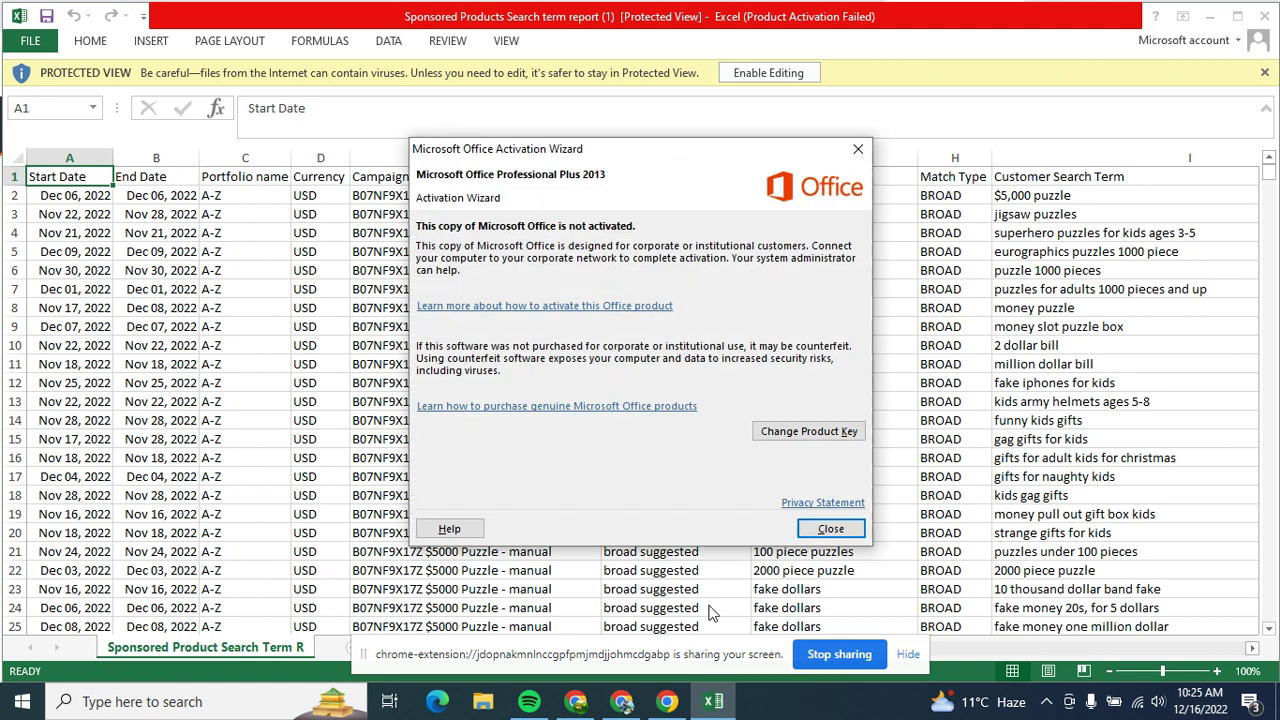
pyautogui.click(830, 529)
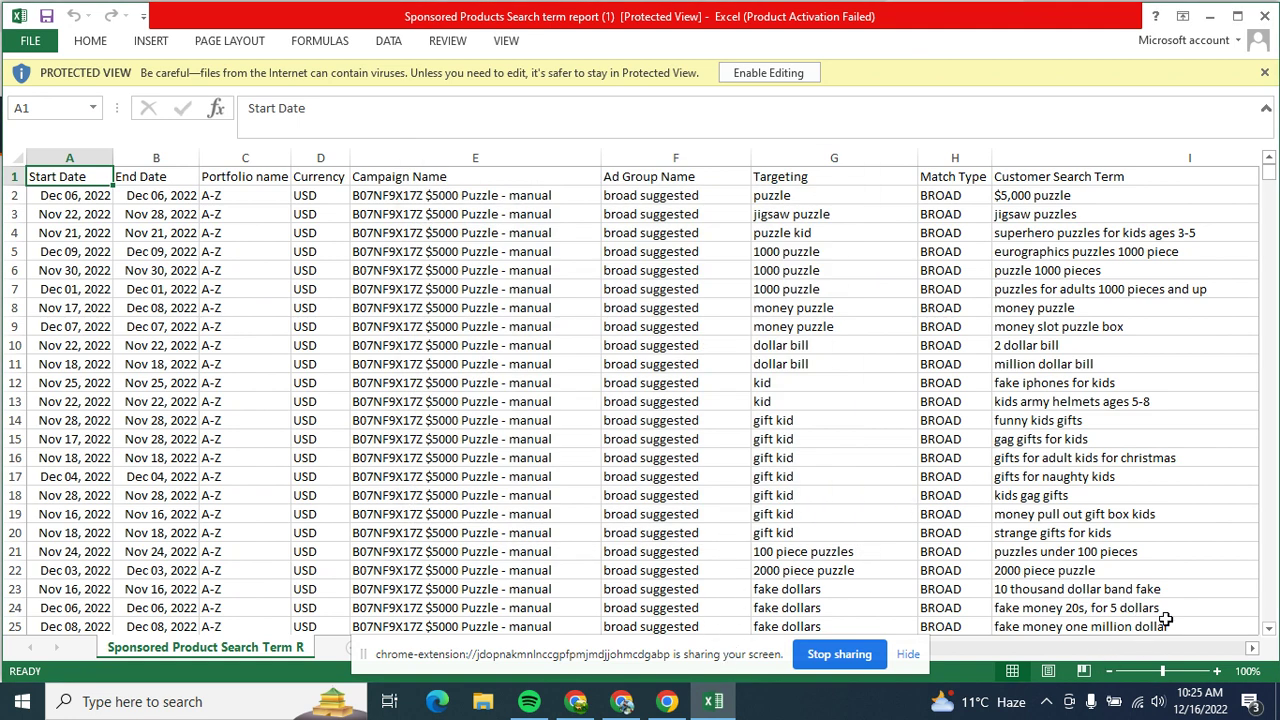
# - Look through the report's columns as far as 7 Day Other SKU Sales, and return to the report page in Chrome
pyautogui.click(1253, 649)
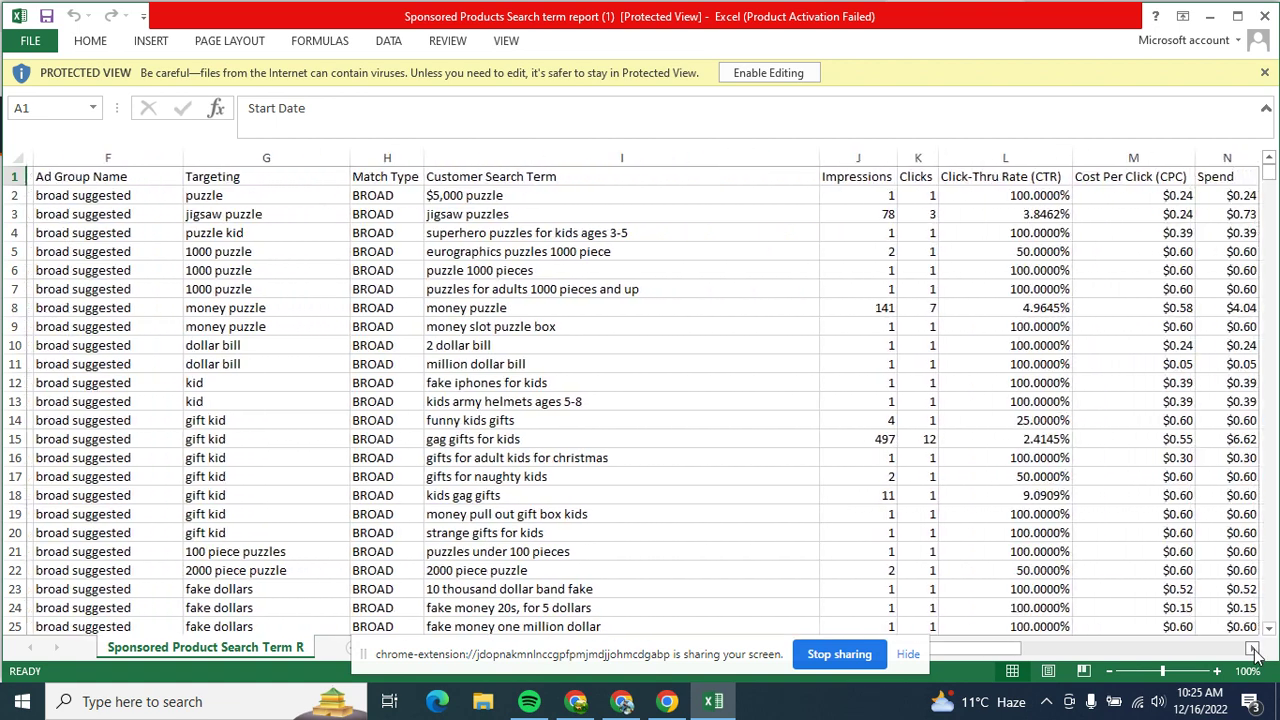
pyautogui.moveTo(1253, 649); pyautogui.dragTo(1253, 649)
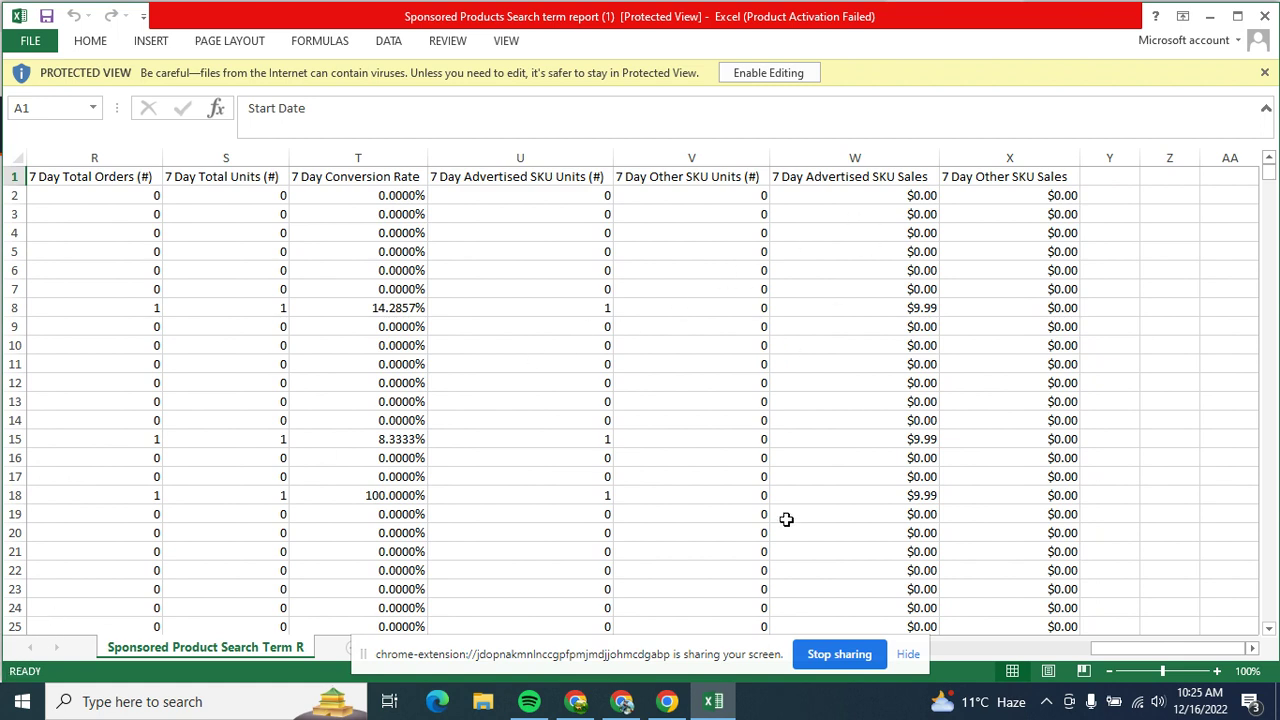
pyautogui.click(576, 701)
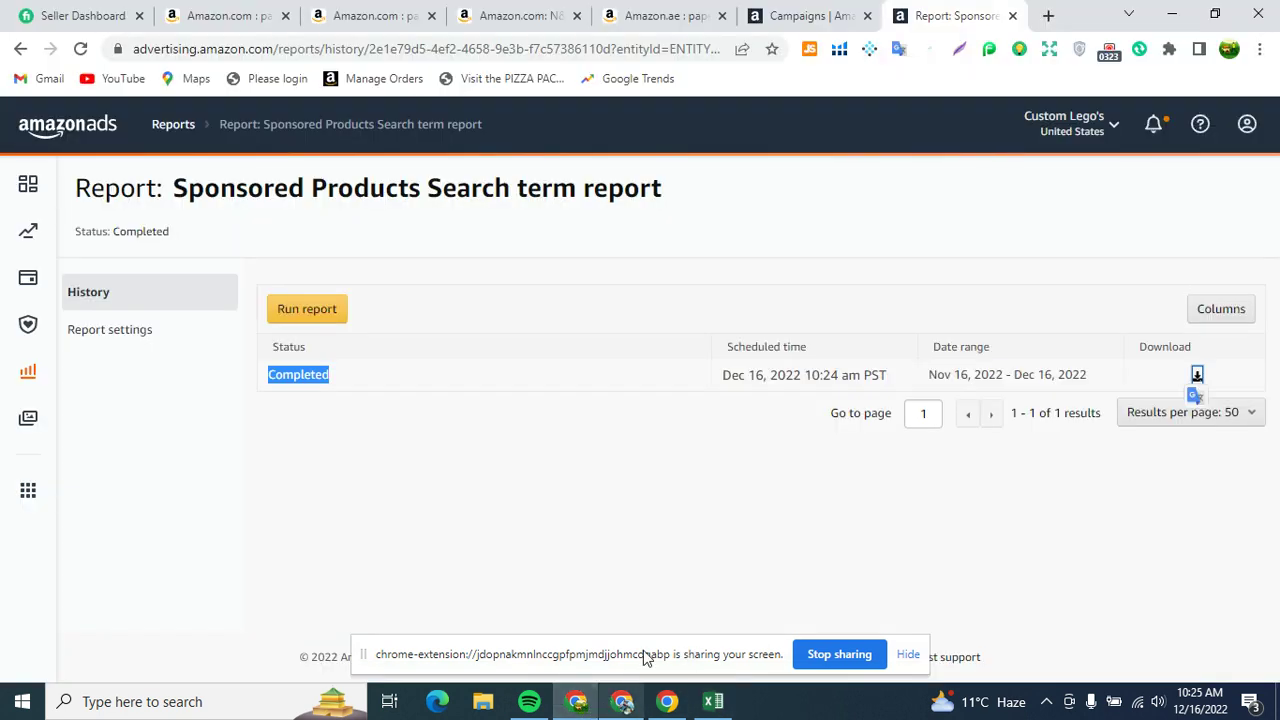